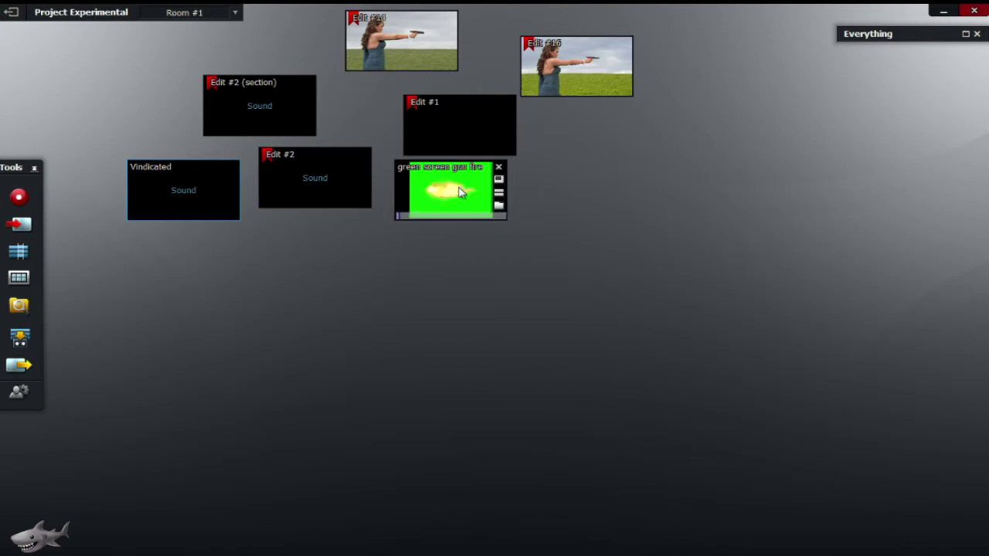
Filter the expanded library browser to Clips, Video Only, then minimise it again
mouse_move(542, 92)
mouse_move(456, 191)
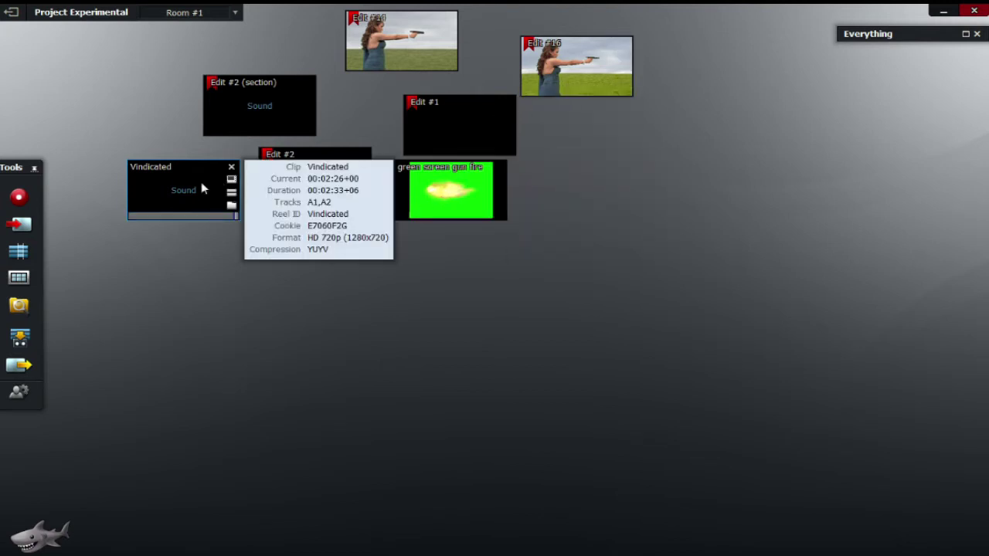
mouse_move(290, 156)
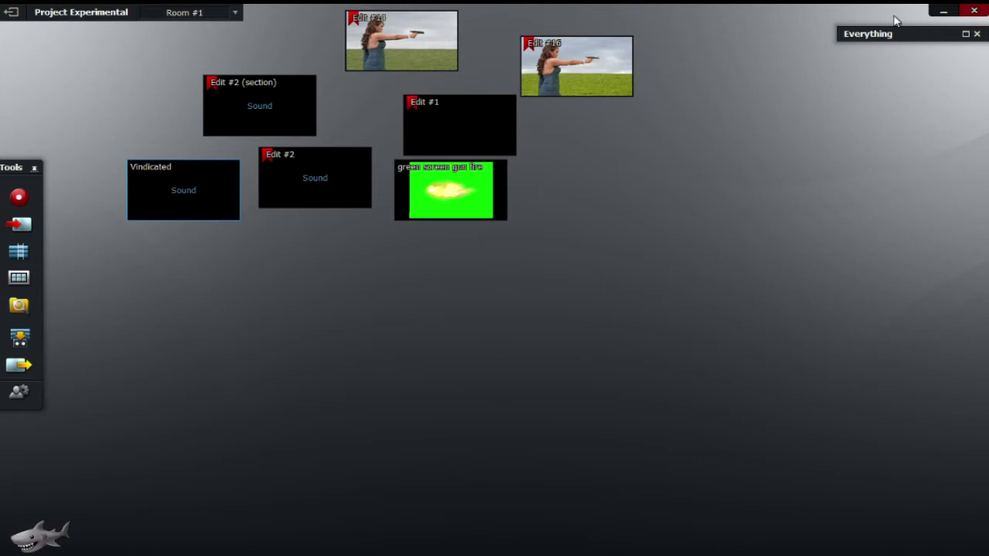
left_click(965, 35)
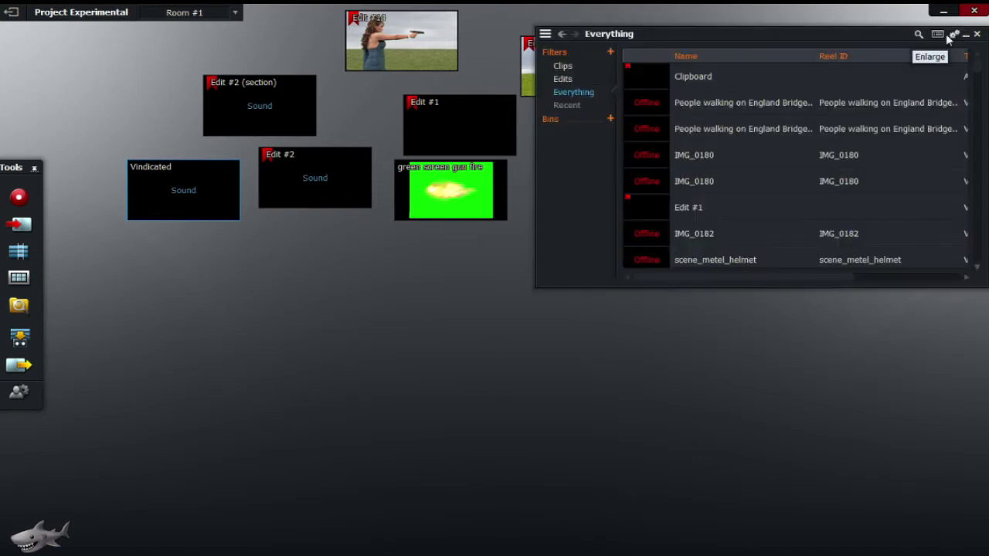
left_click(564, 67)
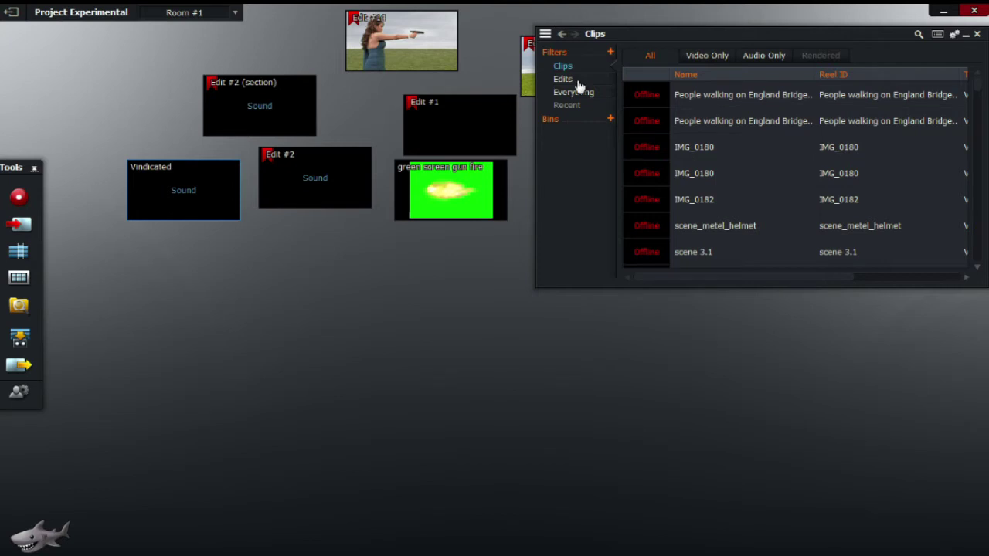
left_click(716, 61)
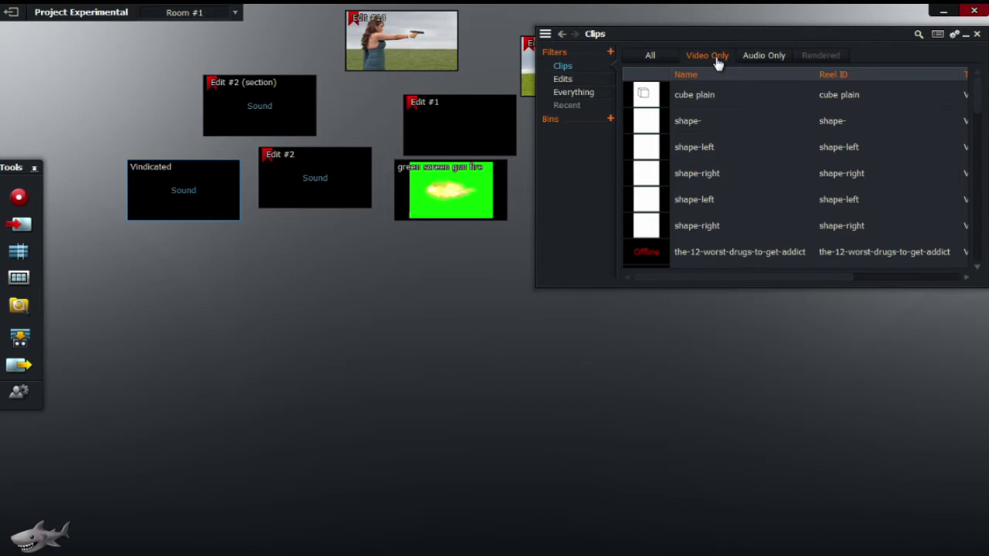
left_click(966, 35)
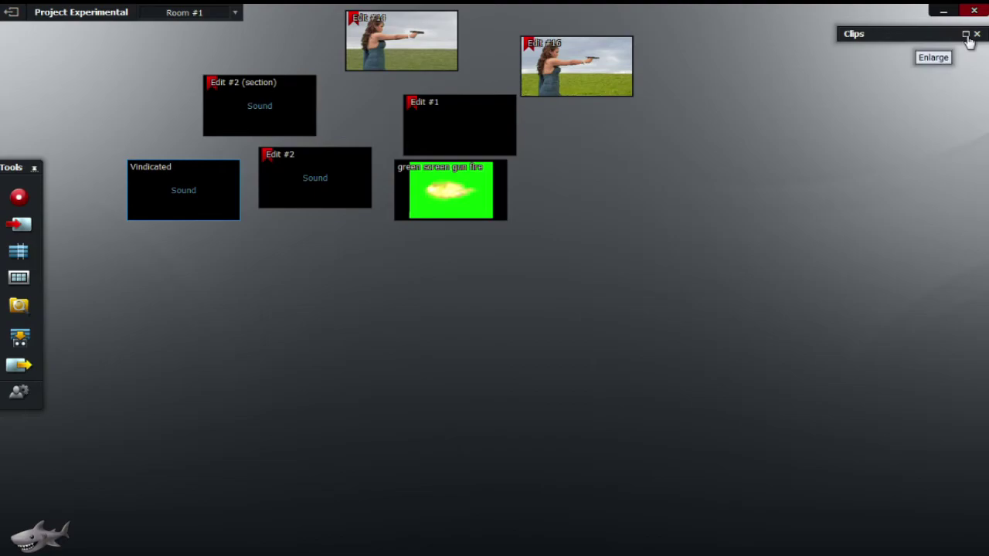
Enlarge the browser and compare the All, Video Only, Audio Only and Rendered clip views, then list Edits
left_click(966, 35)
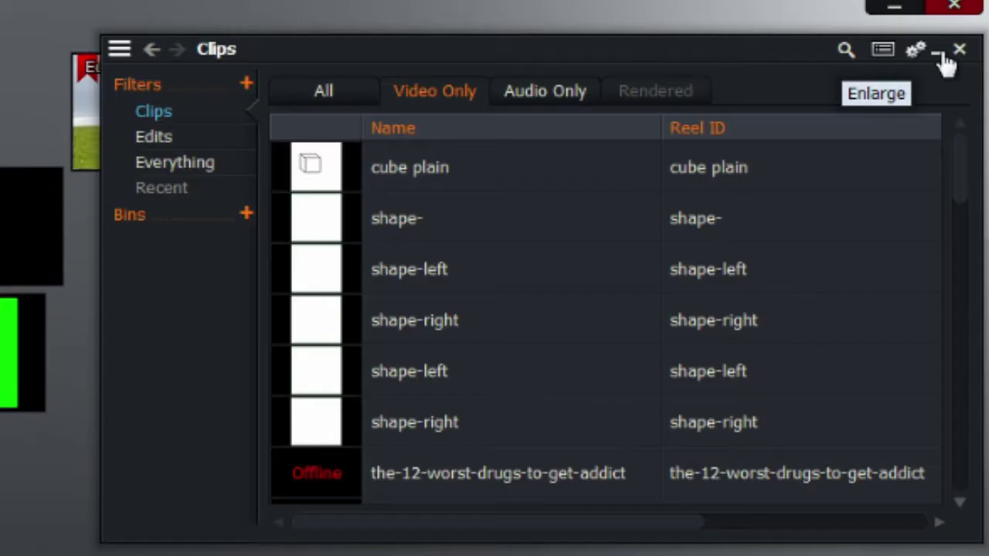
left_click(349, 103)
left_click(452, 99)
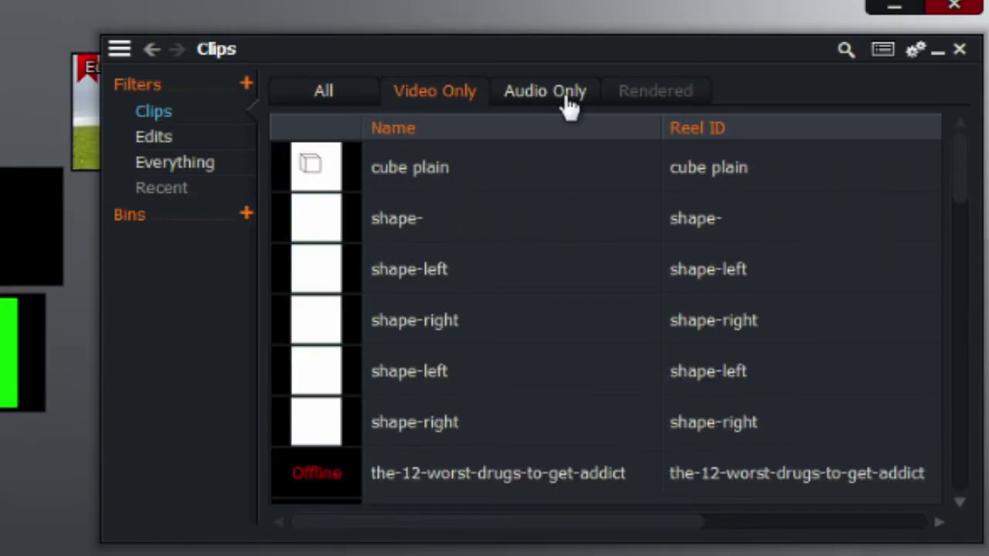
left_click(569, 98)
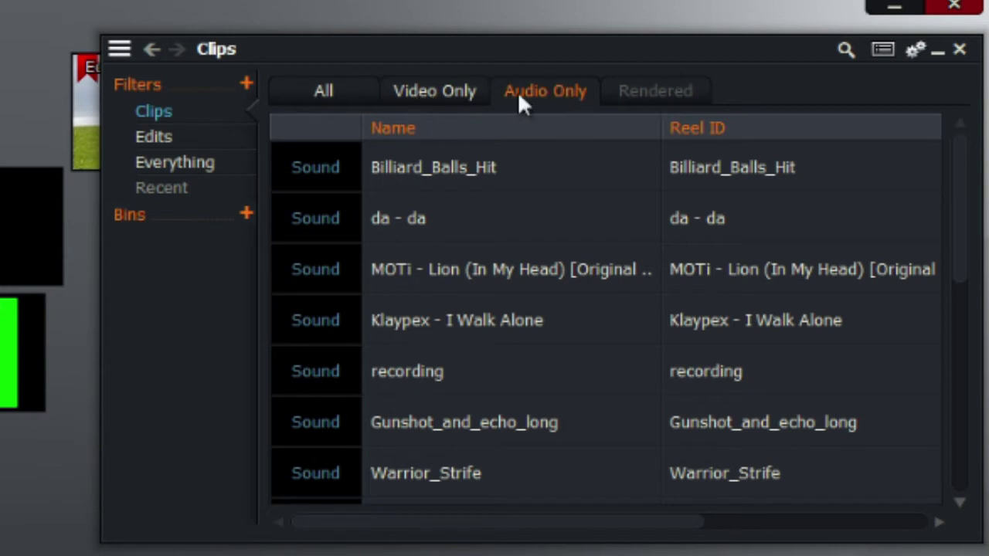
left_click(455, 99)
left_click(539, 108)
left_click(665, 106)
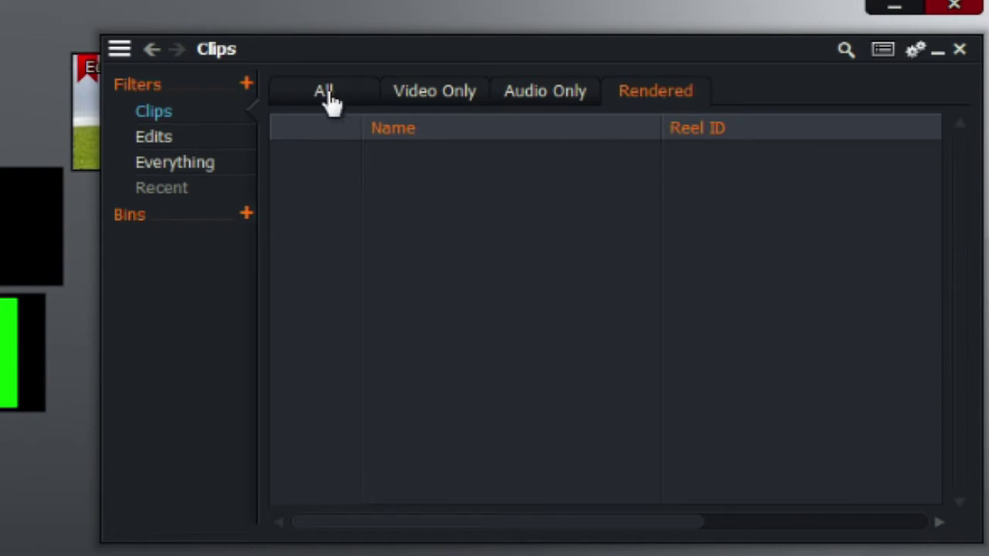
left_click(167, 139)
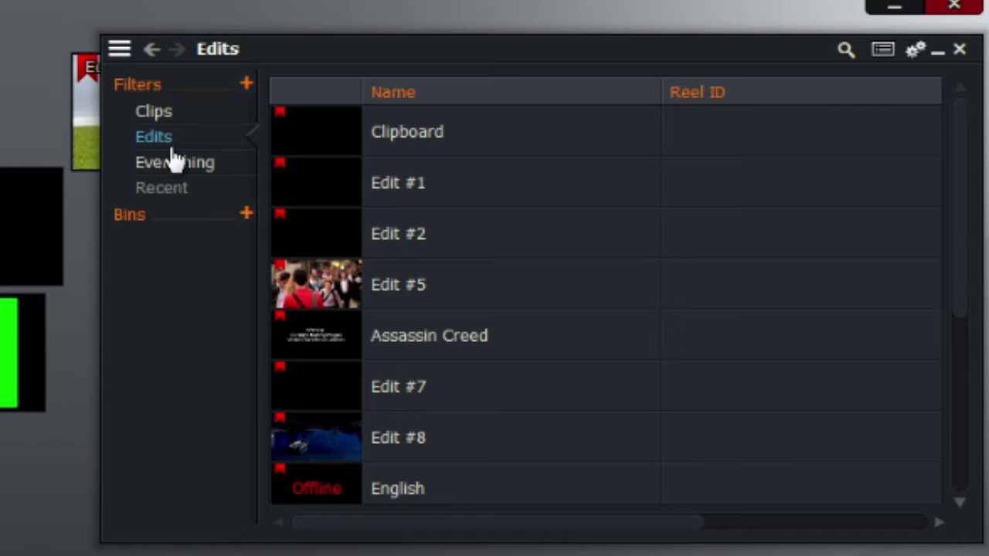
Switch from Everything to Recent and cycle Yesterday, This week, This month and Current, ending on Today
left_click(178, 165)
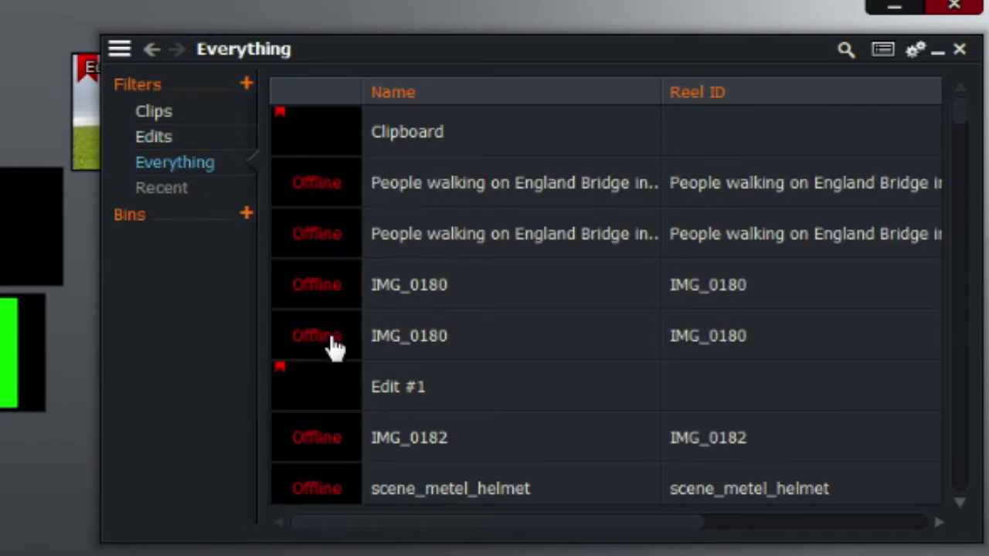
left_click(203, 195)
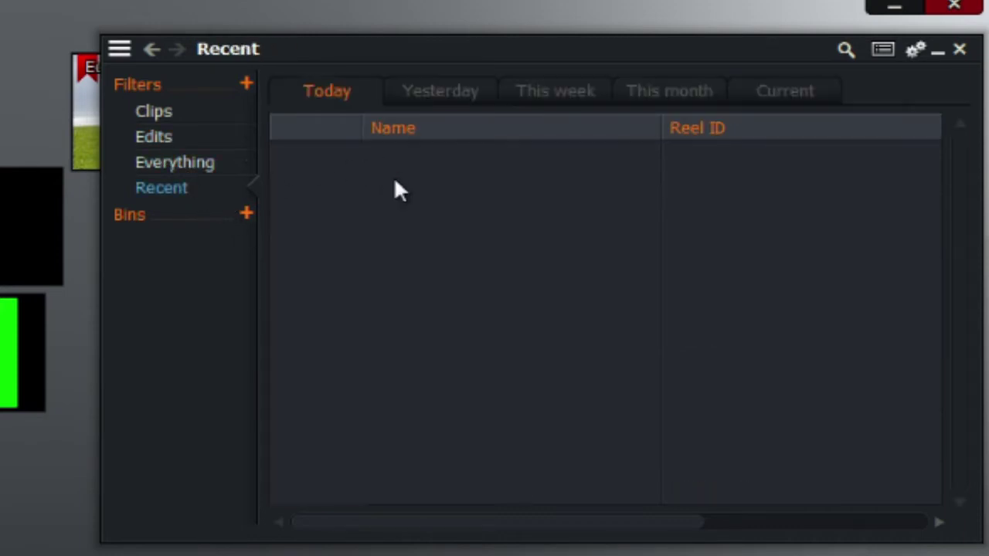
left_click(463, 97)
left_click(590, 98)
left_click(666, 99)
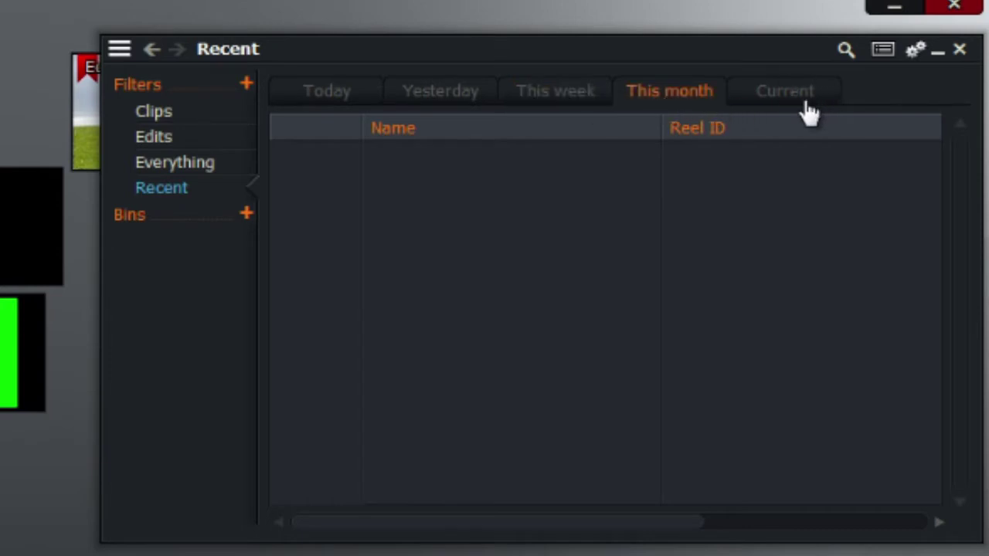
left_click(805, 105)
left_click(665, 97)
left_click(587, 100)
left_click(471, 109)
left_click(345, 108)
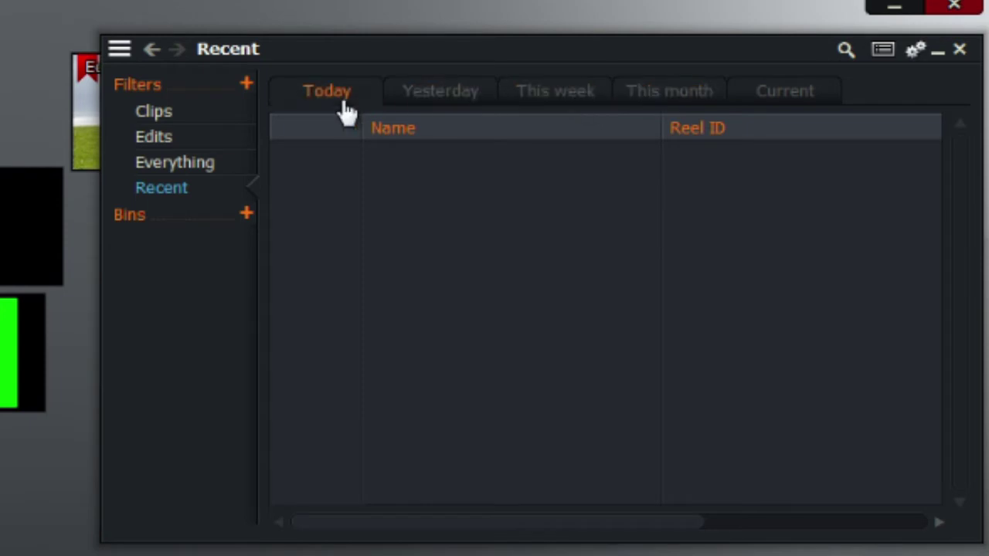
left_click(772, 104)
left_click(363, 104)
Create a new bin under Bins and keep its default name Bin #1
left_click(246, 215)
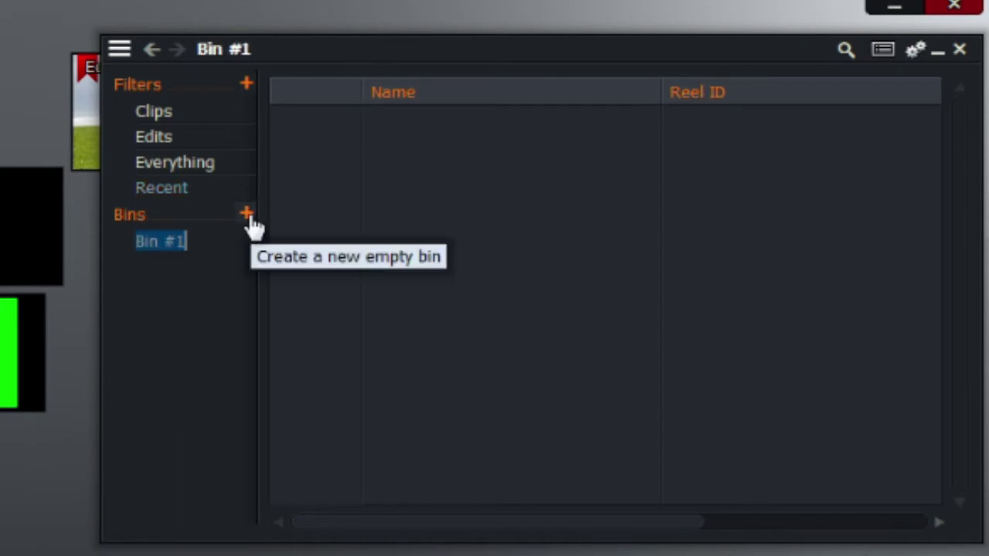
left_click(176, 241)
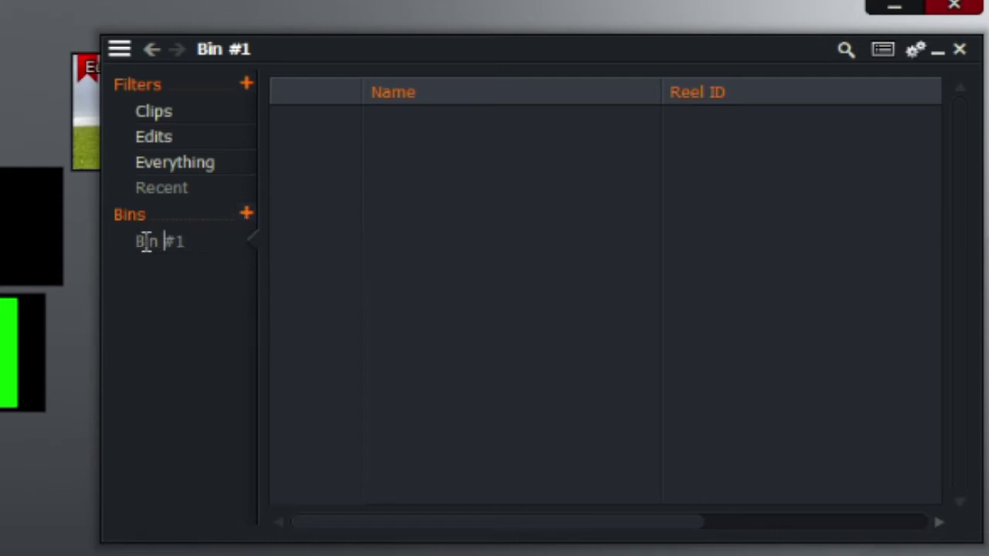
left_click_drag(138, 241, 185, 241)
left_click(194, 301)
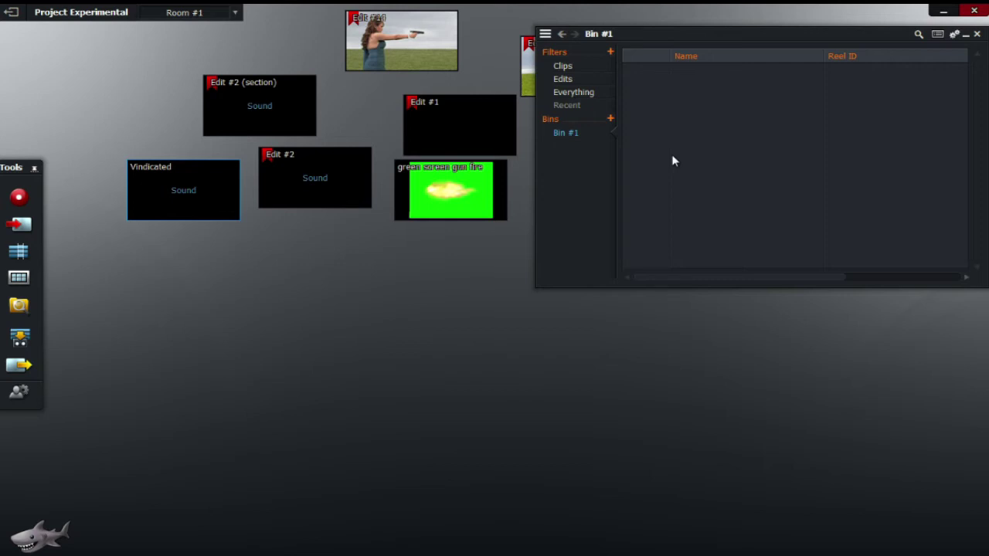
Rename Bin #1 to Edits, add a bin named Other, and place Edit #16 below Edit #2
double_click(575, 133)
key("Return")
left_click(610, 120)
type("Other")
key("Return")
left_click_drag(528, 63, 295, 179)
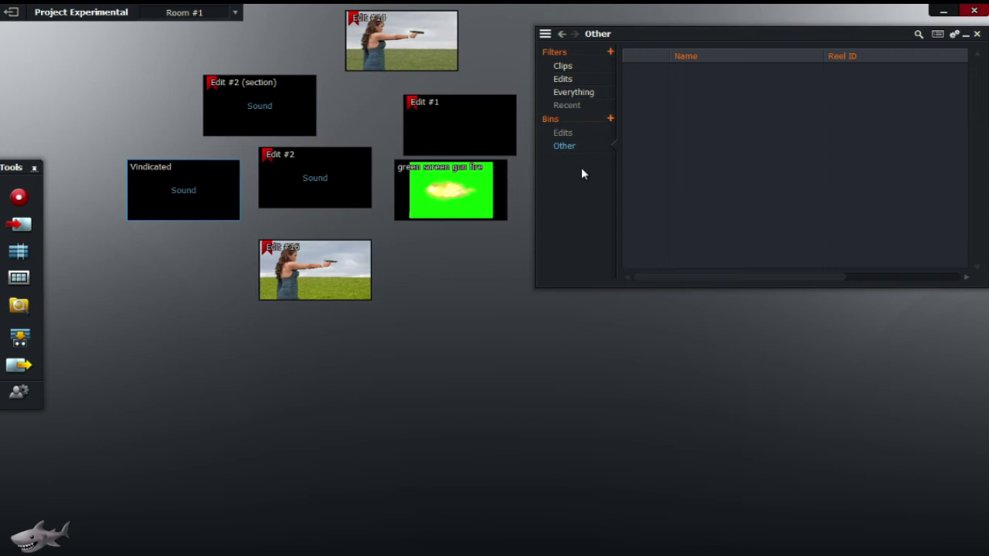
File Edit #16 into Edits and Vindicated into Other, centre the bin window, and show its command menu
left_click(563, 132)
left_click_drag(302, 267, 684, 109)
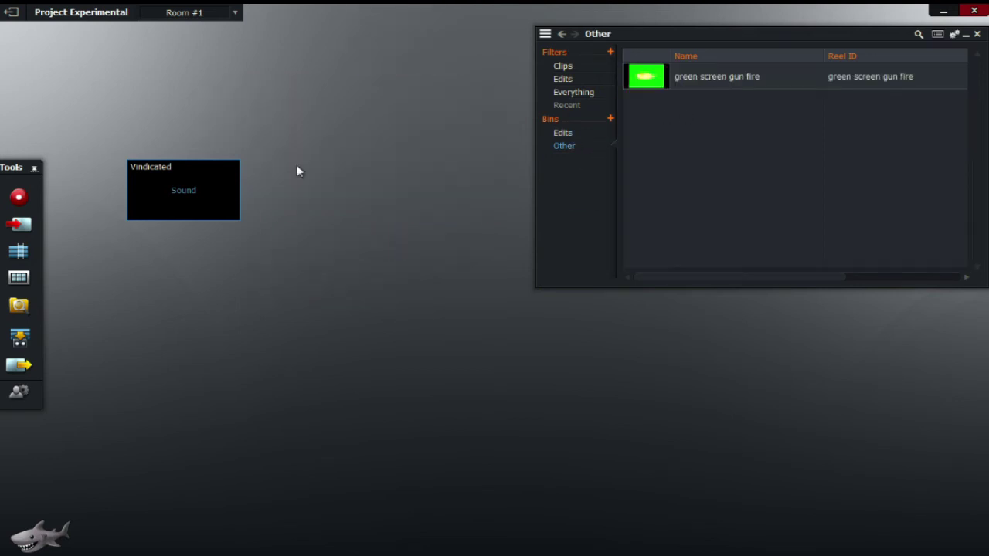
left_click_drag(186, 190, 706, 153)
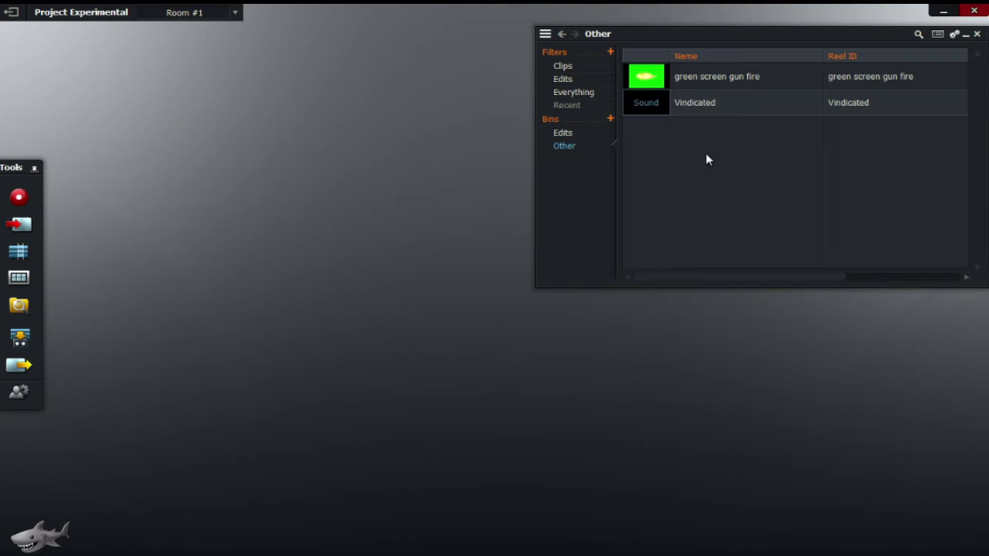
left_click(562, 133)
left_click_drag(870, 36, 556, 144)
left_click(650, 140)
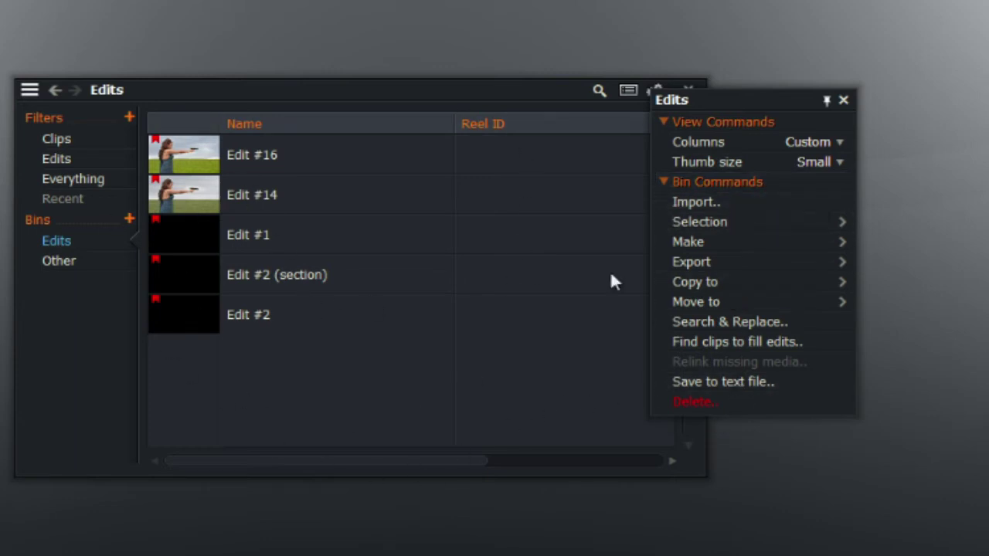
mouse_move(730, 264)
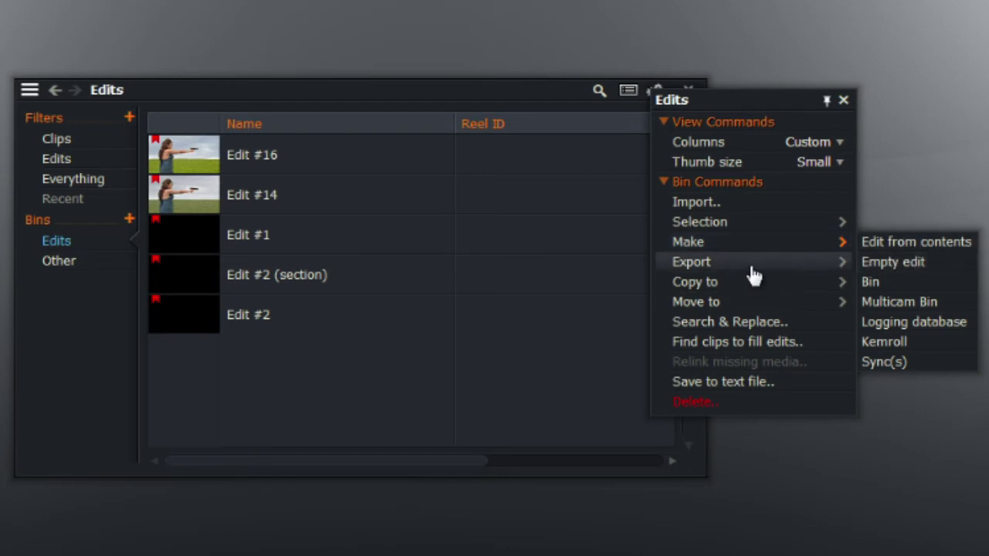
mouse_move(740, 230)
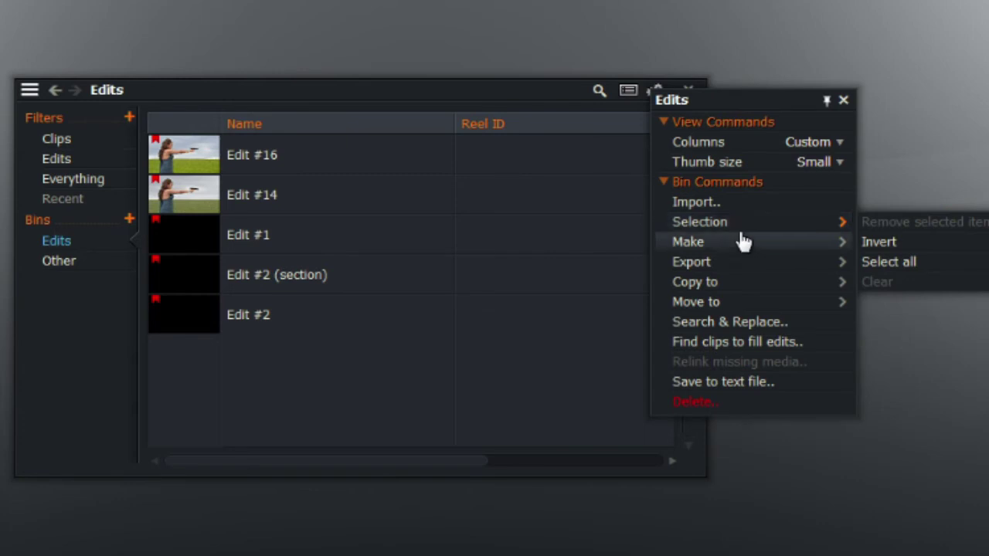
mouse_move(747, 311)
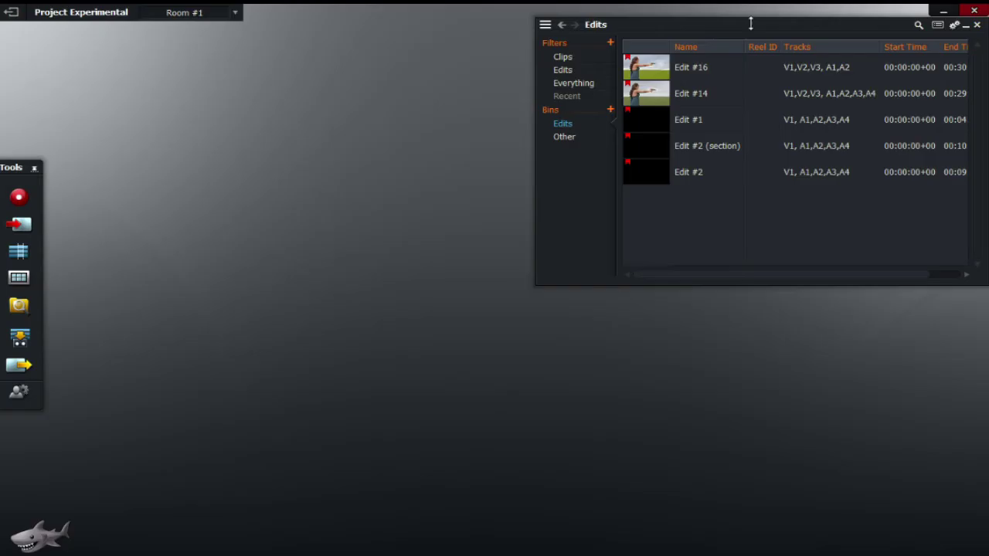
Move the Edits bin window lower and to the left
left_click_drag(765, 91, 500, 134)
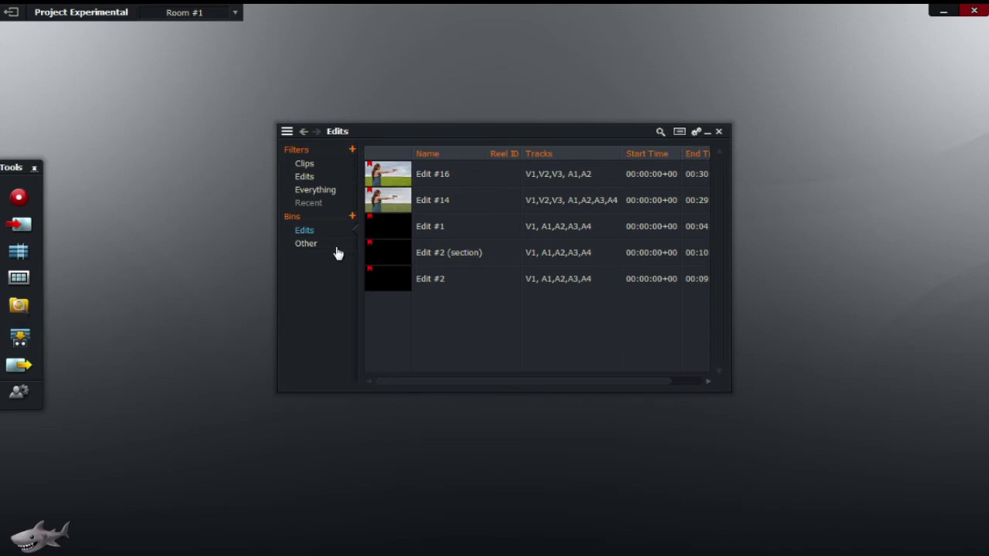
In the project search popup, try the Name field and switch between Bins and clips-and-edits searching
left_click(661, 132)
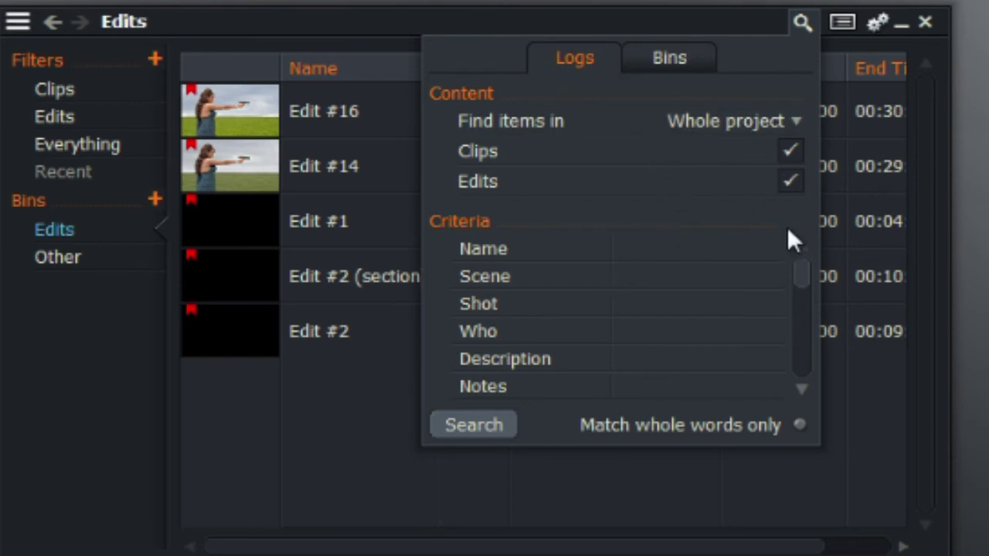
left_click(704, 253)
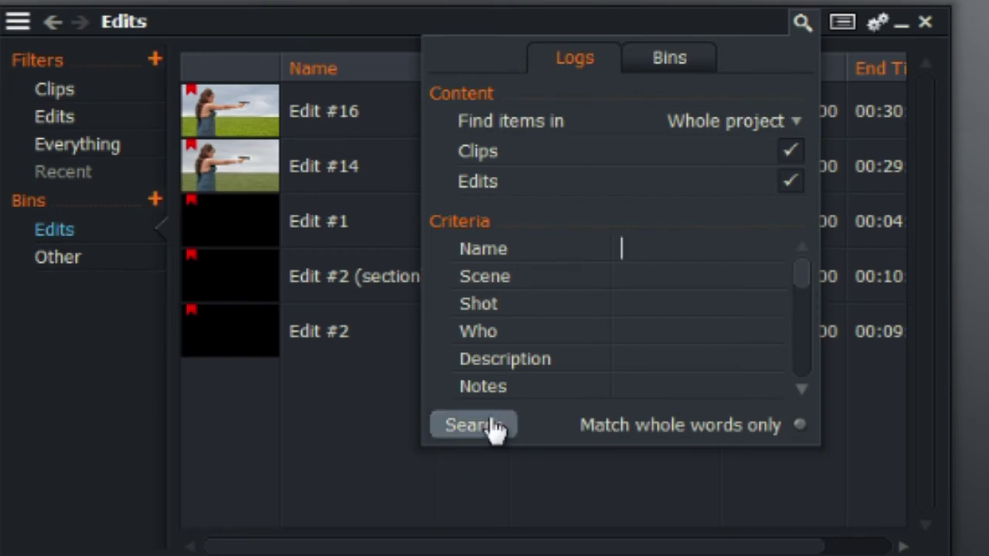
left_click(670, 58)
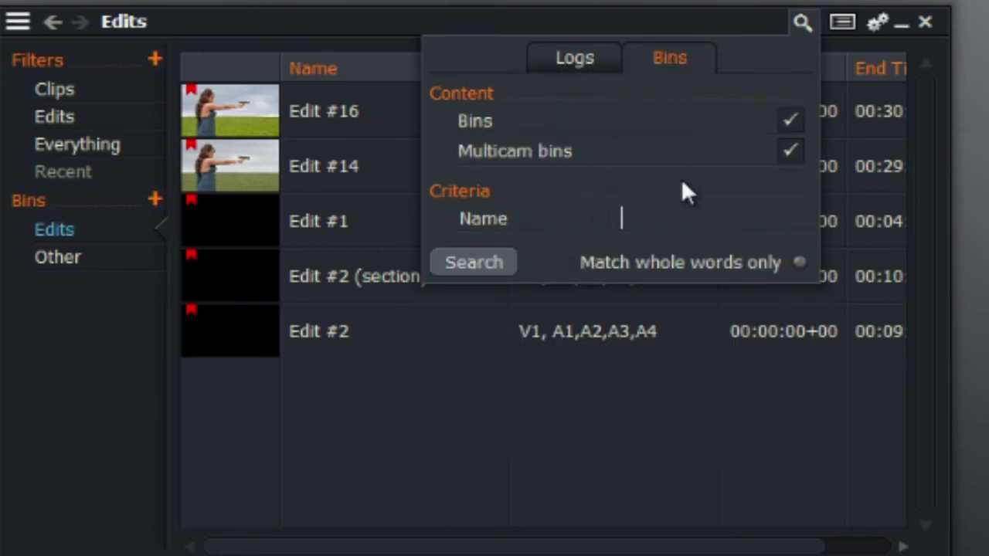
left_click(578, 64)
Close search, move the Edits bin to the top right, and open Edit #14 in a viewer and timeline
left_click(502, 15)
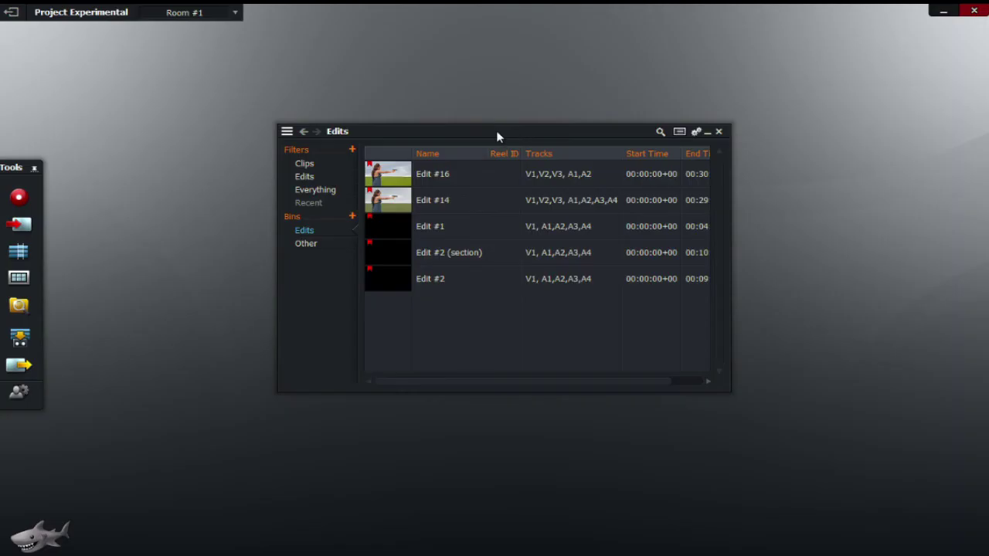
left_click_drag(498, 137, 750, 36)
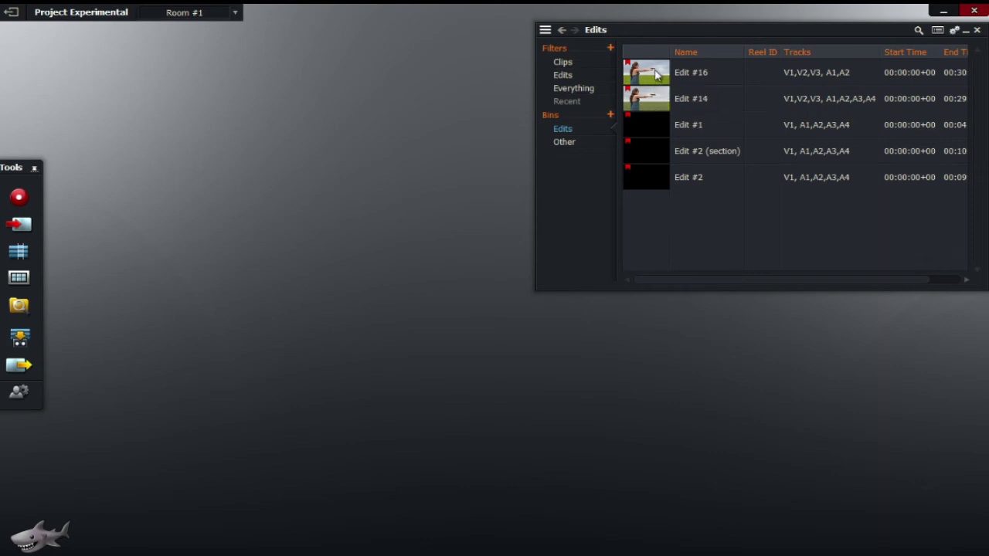
left_click_drag(655, 77, 425, 222)
double_click(424, 222)
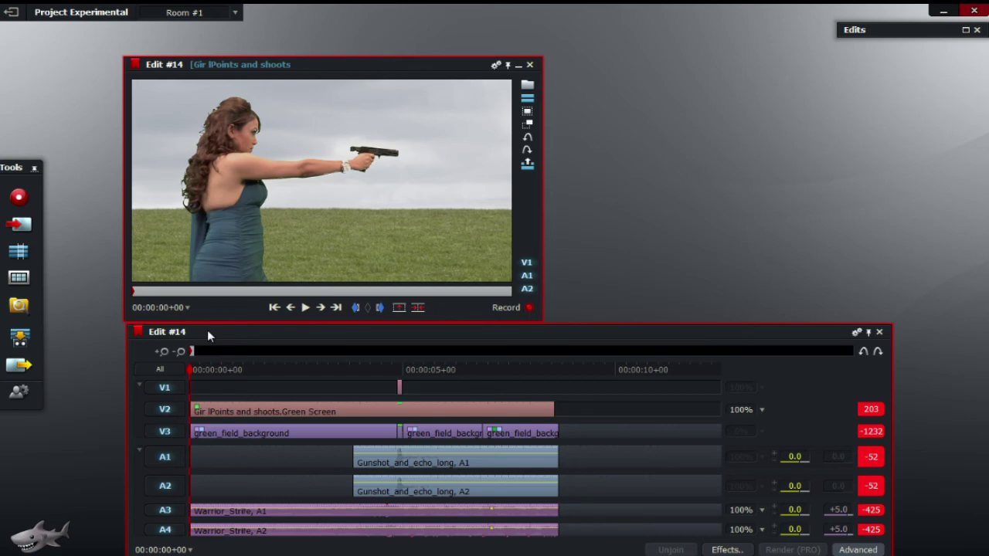
Select track V2 and apply the Lower Thirds preset 50% Centre Box to its green-screen clip
left_click(164, 371)
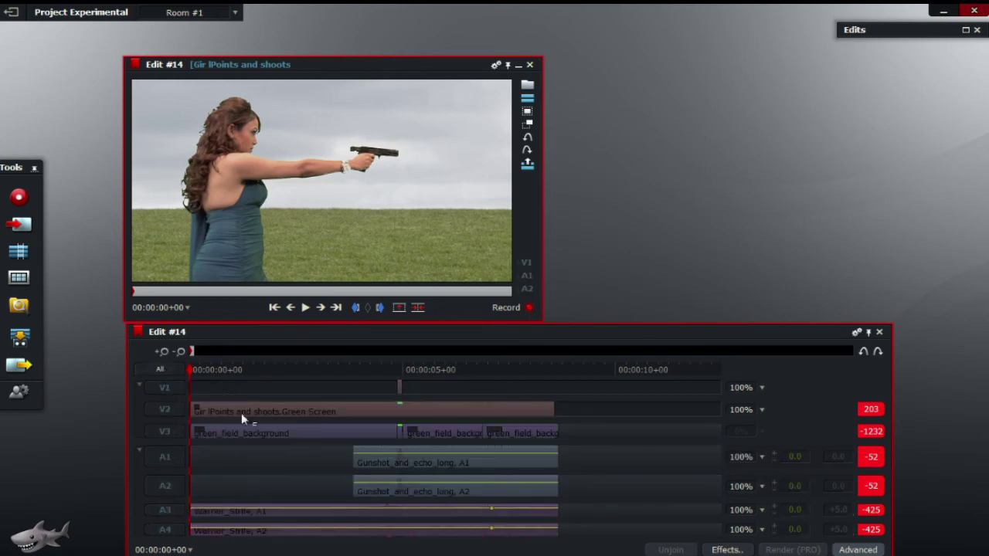
left_click(165, 409)
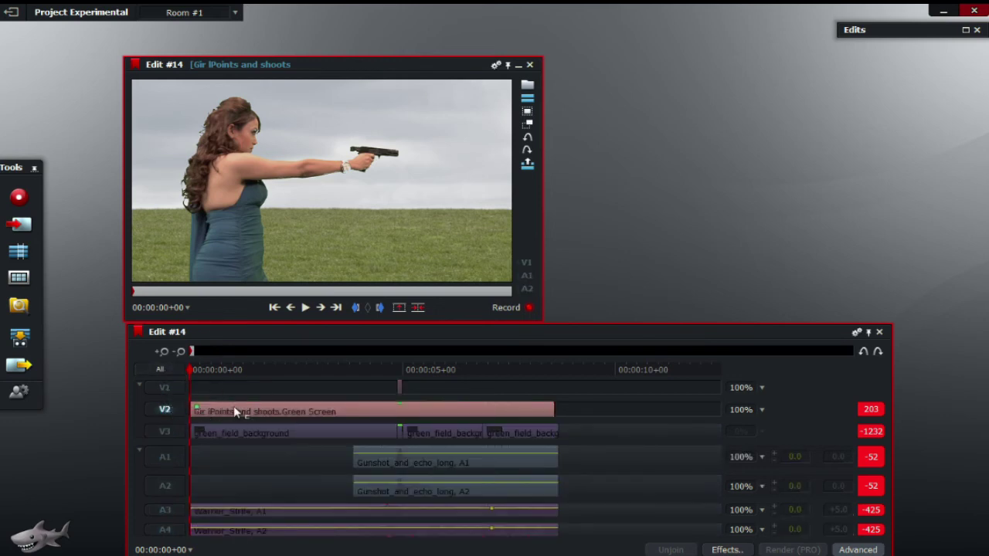
right_click(232, 412)
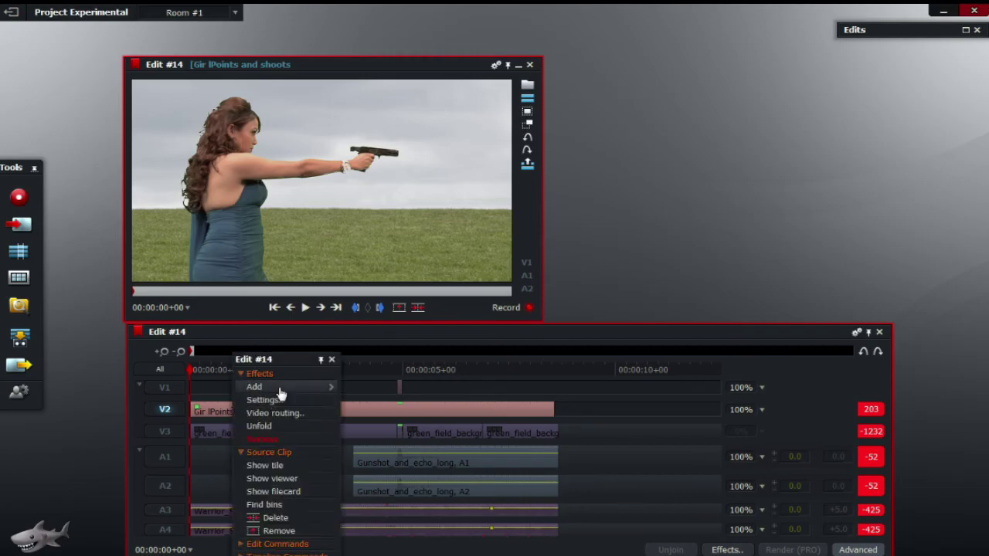
mouse_move(283, 393)
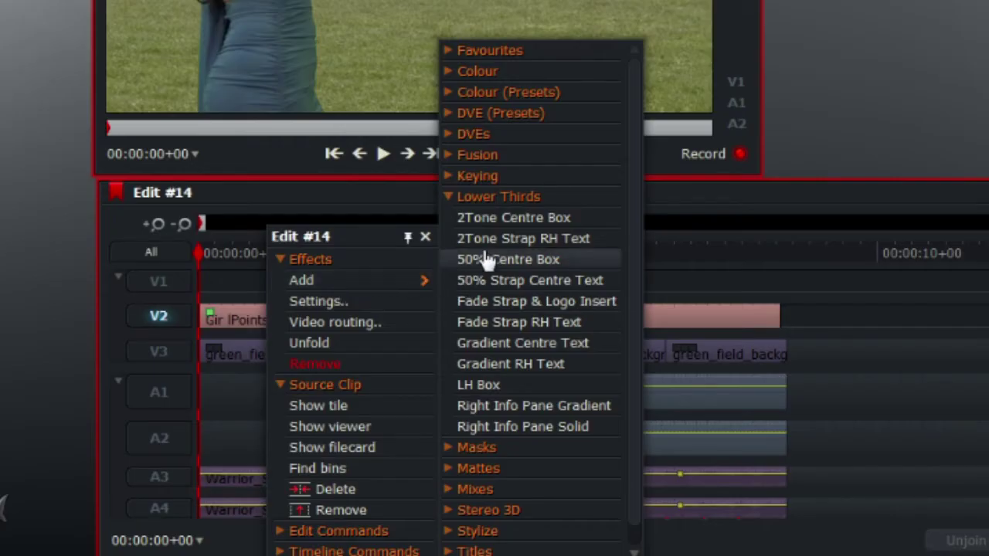
left_click(490, 198)
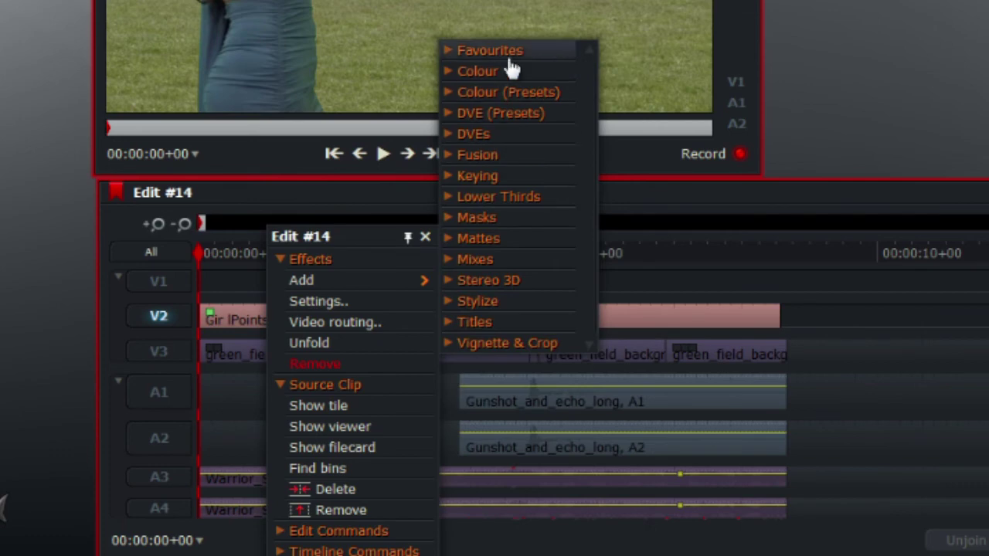
left_click(543, 198)
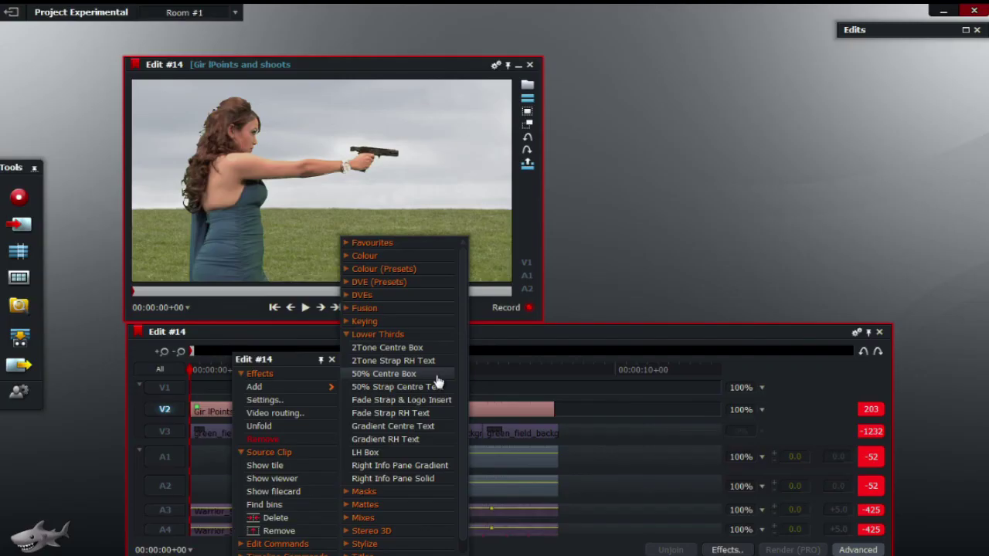
left_click(595, 261)
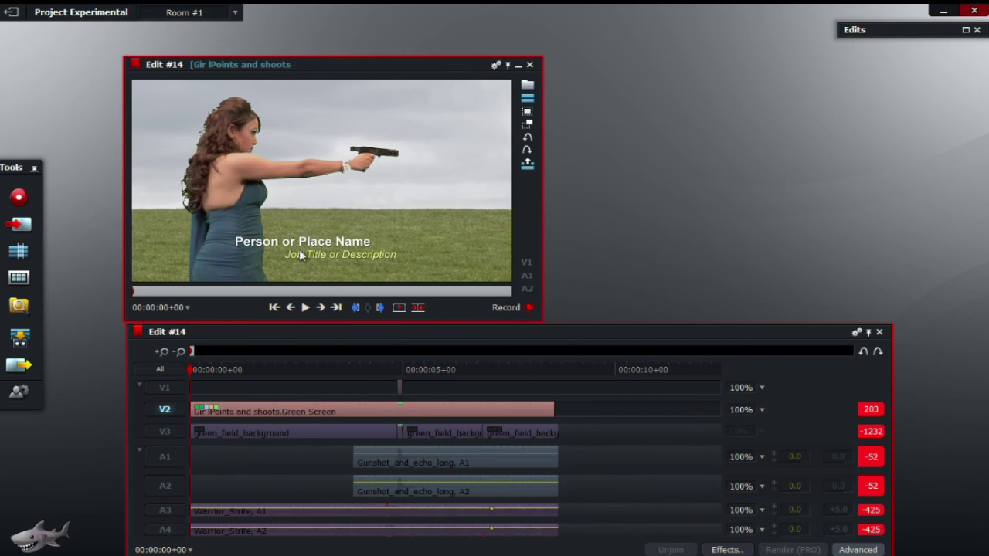
Open the V2 lower-third's Settings and scroll through its Heading, Sub Heading and Shape parameters
right_click(238, 407)
left_click(278, 401)
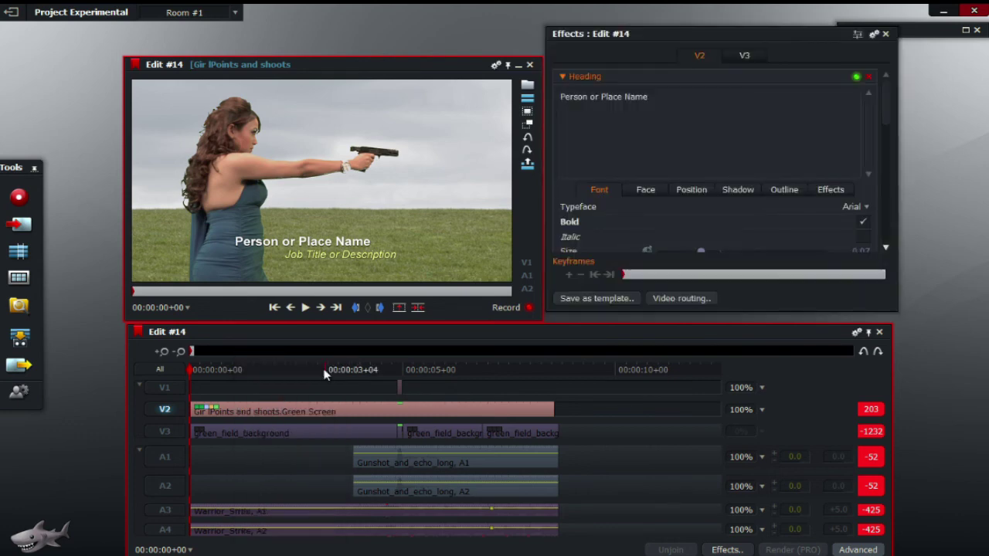
left_click_drag(705, 100, 560, 96)
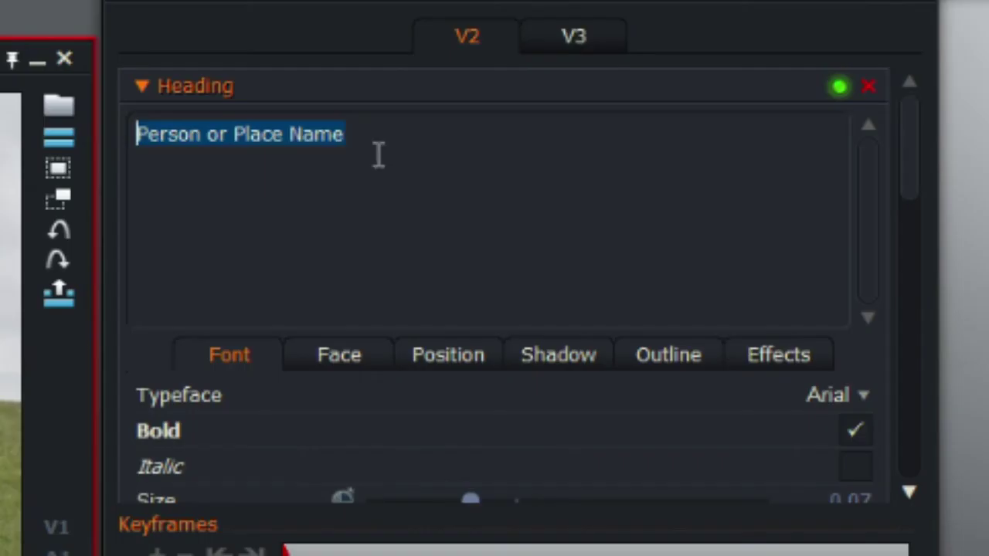
left_click(662, 105)
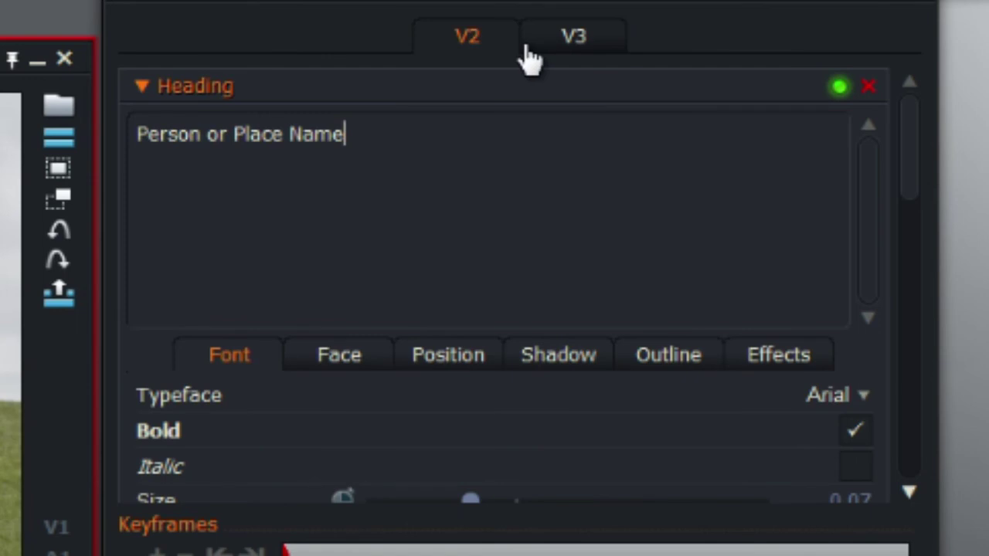
left_click_drag(912, 144, 945, 409)
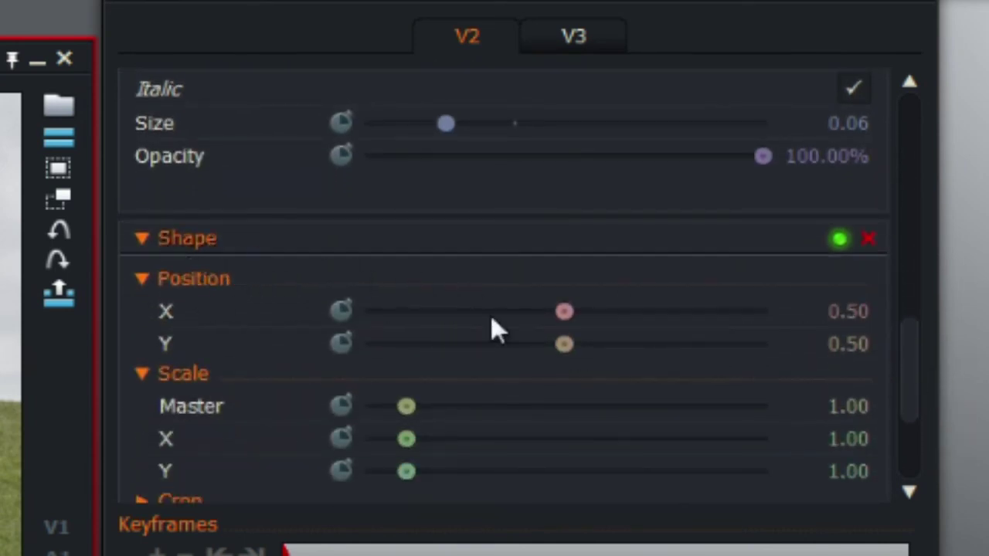
left_click_drag(912, 398, 919, 147)
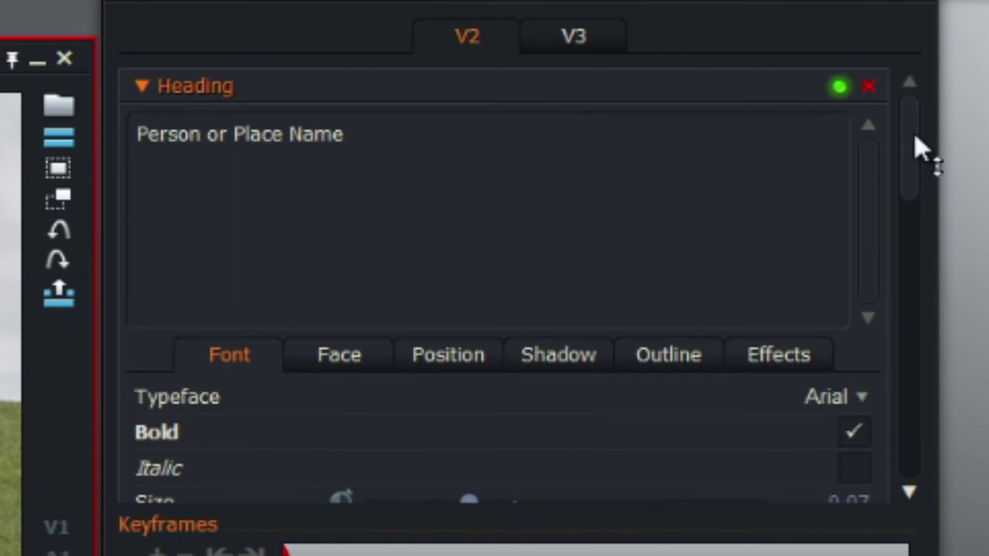
Remove the Heading and Sub Heading effects, then undo the Sub Heading removal
left_click(869, 88)
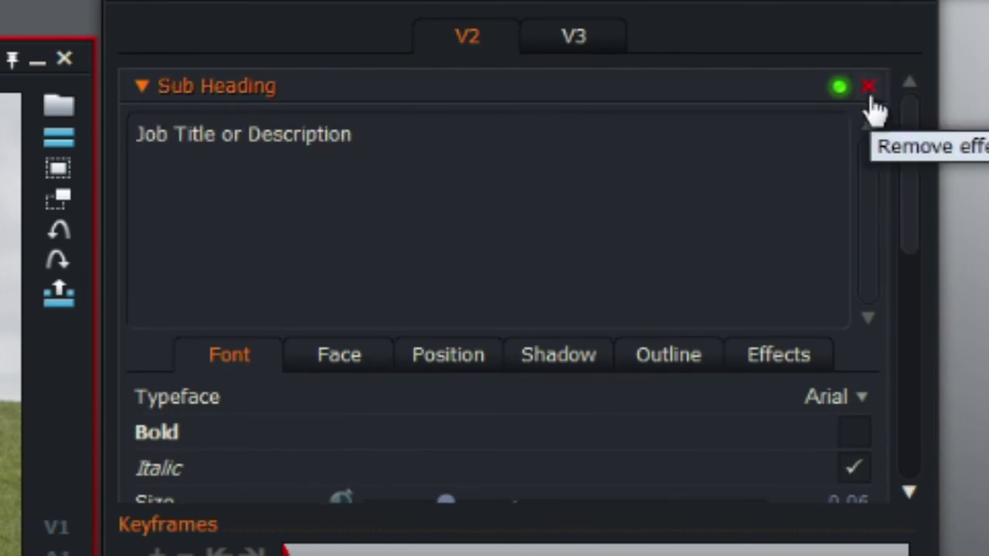
left_click(868, 88)
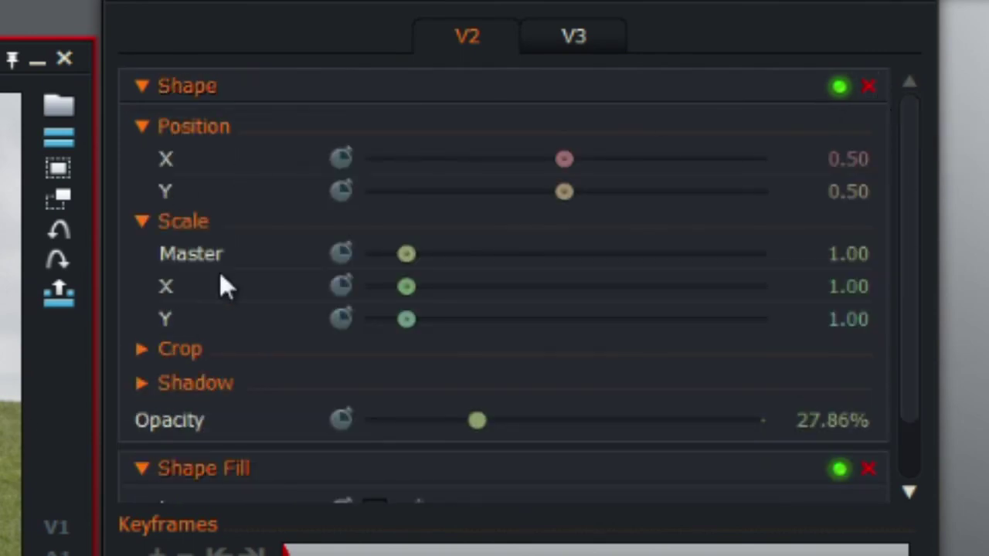
left_click(57, 229)
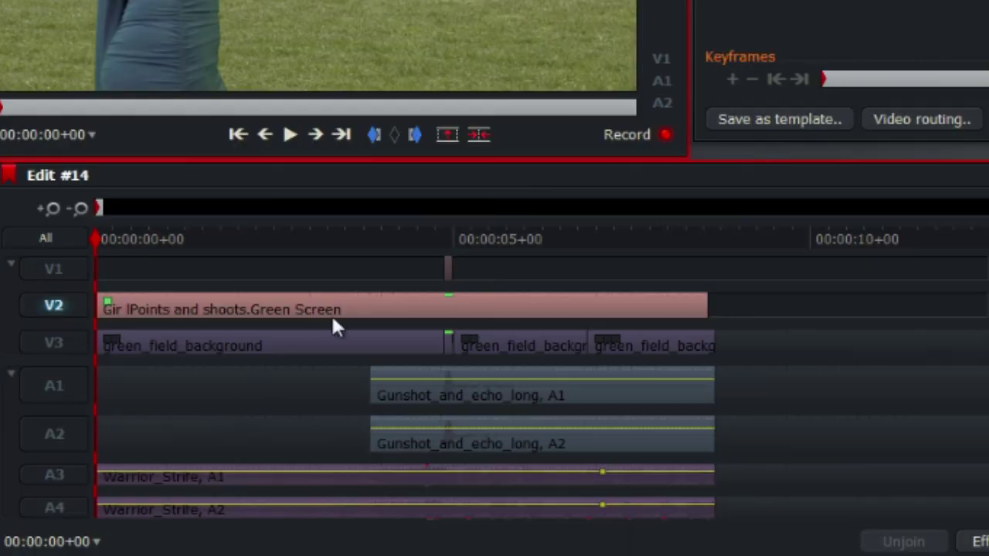
Bring up the V2 clip's Add effects menu showing the Lower Thirds presets
right_click(274, 304)
mouse_move(450, 267)
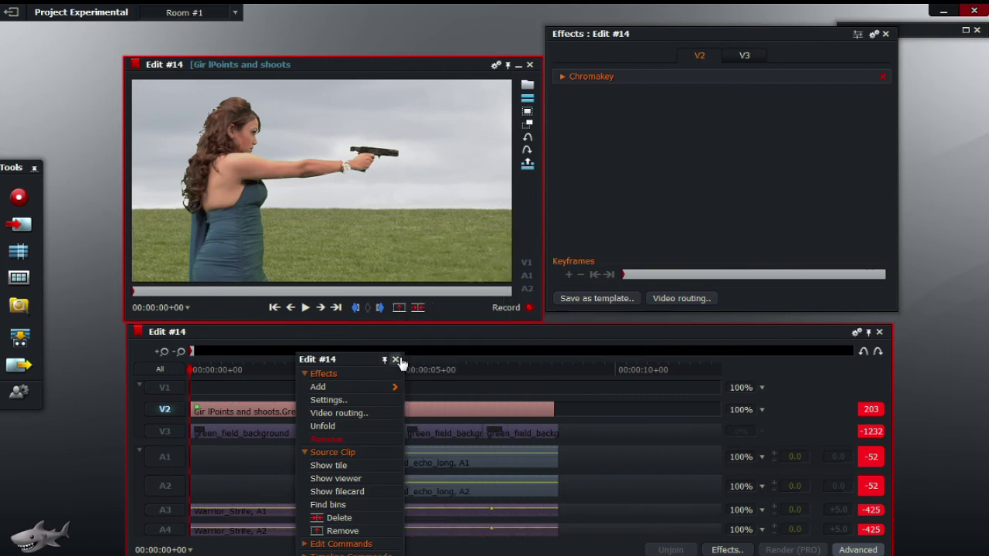
left_click(441, 222)
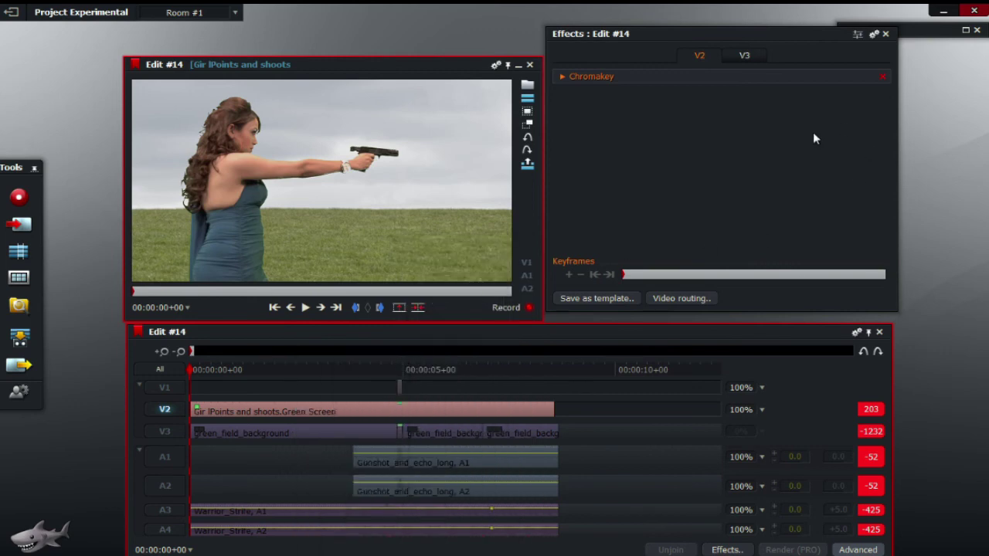